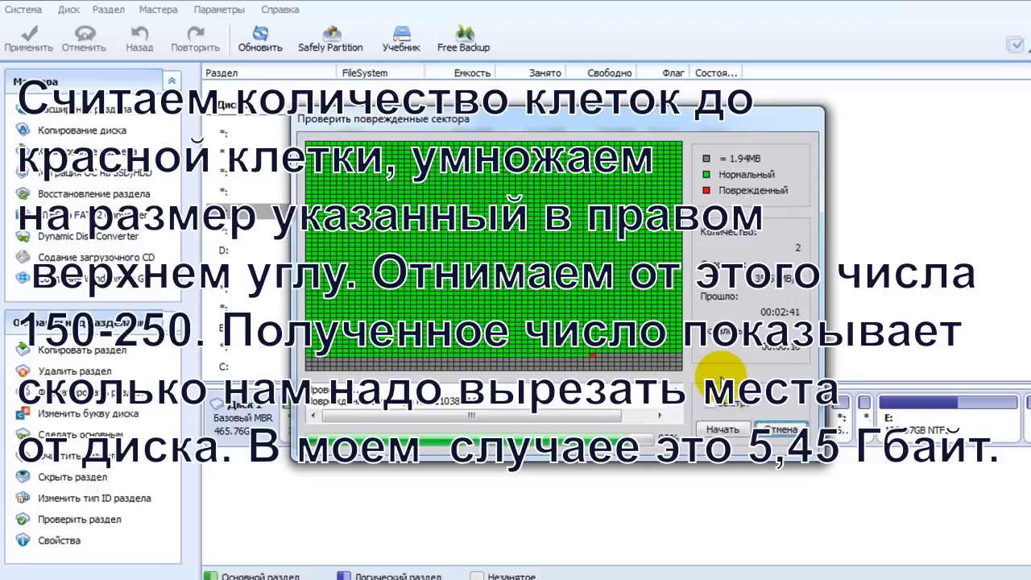
Close the bad-sector check and queue a quick deletion of the 6.00 GB Ext2 partition on disk 1
{"action": "left_click", "coordinate": [780, 427]}
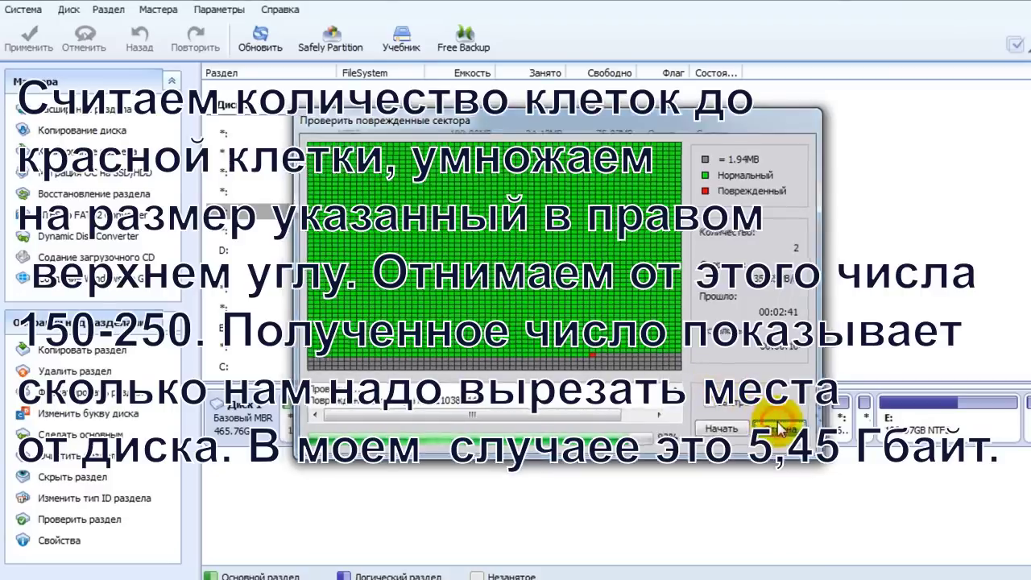
{"action": "left_click", "coordinate": [385, 218]}
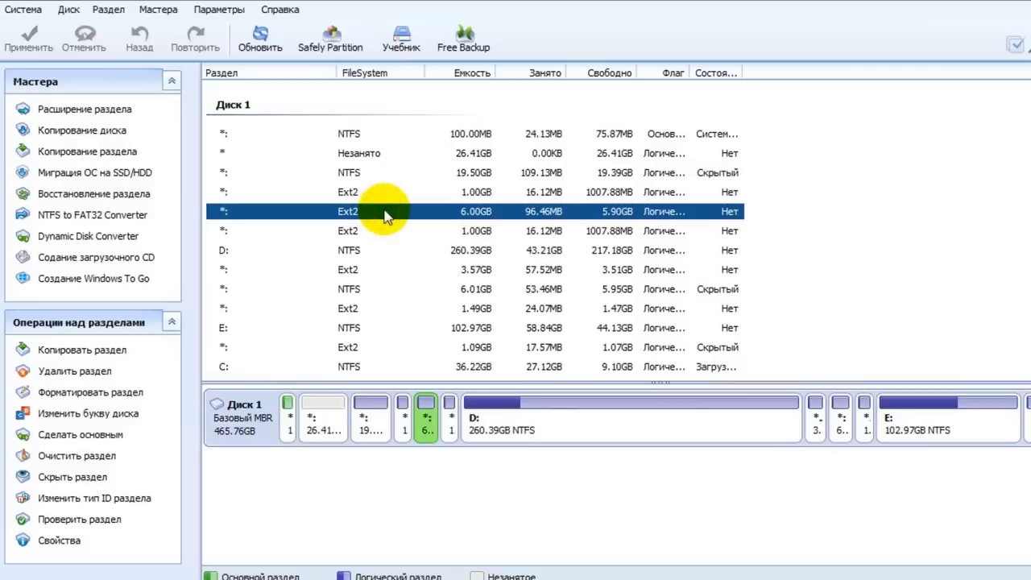
{"action": "right_click", "coordinate": [385, 216]}
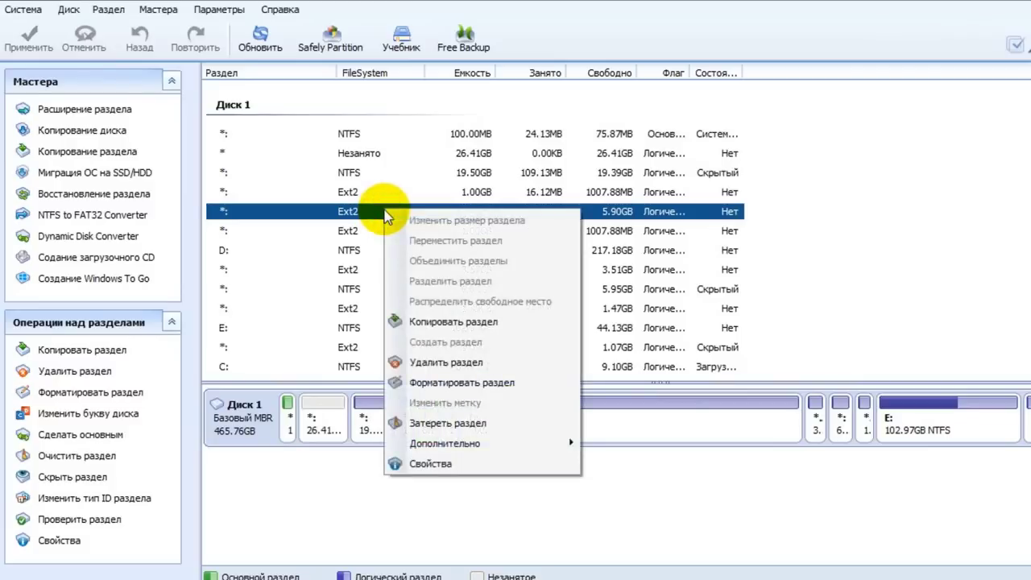
{"action": "left_click", "coordinate": [447, 362]}
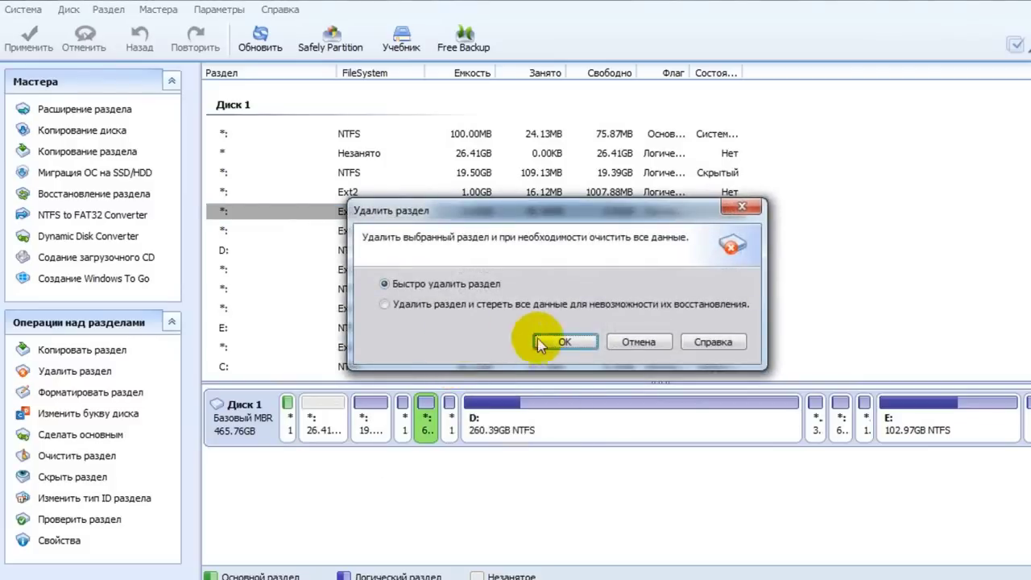
{"action": "left_click", "coordinate": [562, 342]}
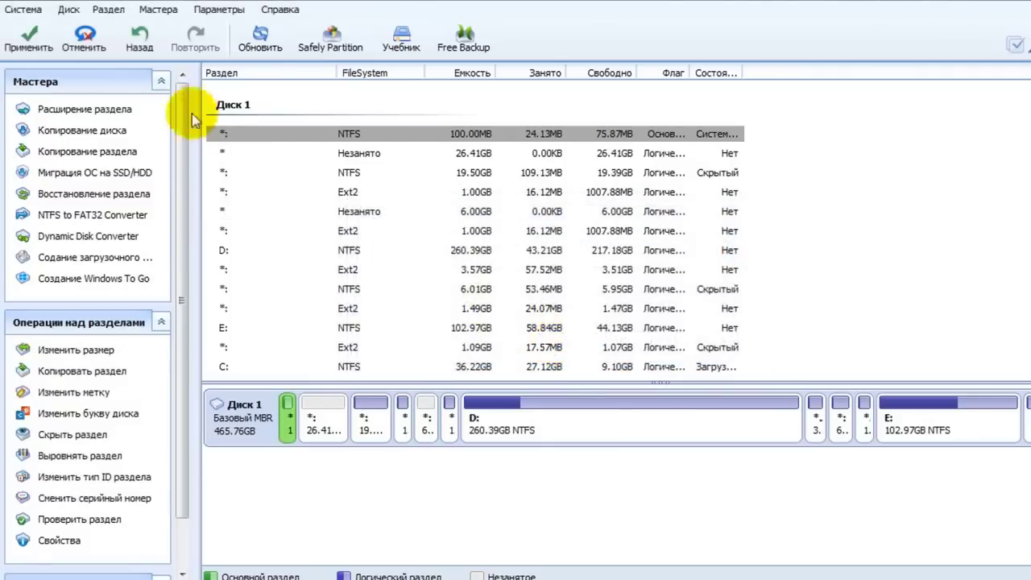
Apply the pending deletion of the Ext2 partition and dismiss the completion notice
{"action": "left_click", "coordinate": [35, 47]}
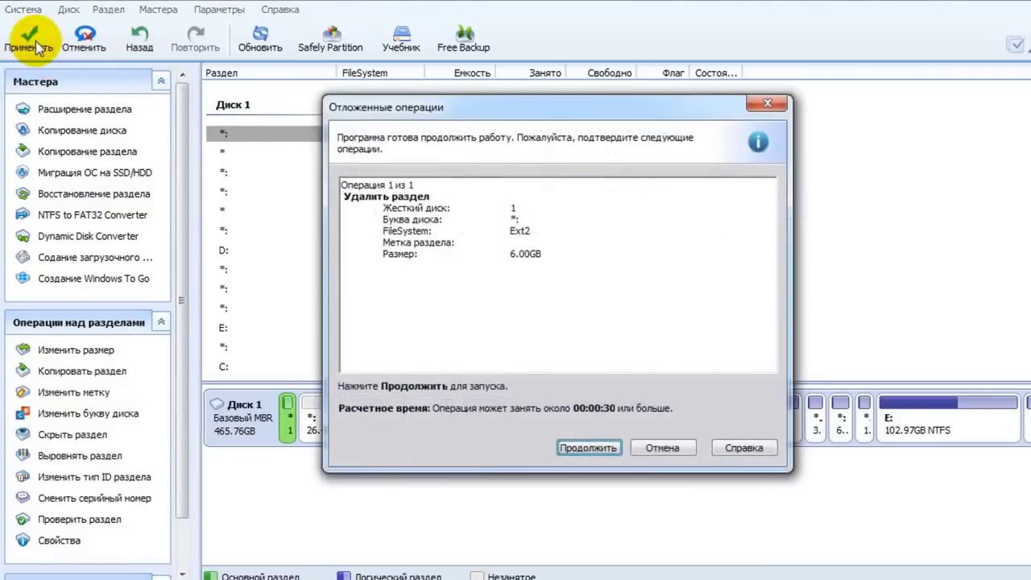
{"action": "left_click", "coordinate": [589, 450]}
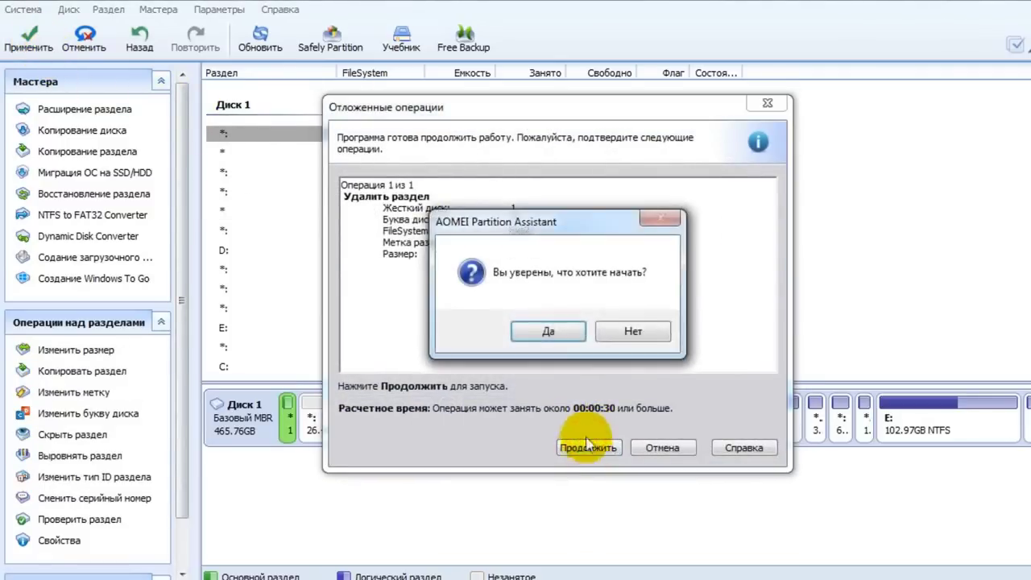
{"action": "left_click", "coordinate": [550, 332]}
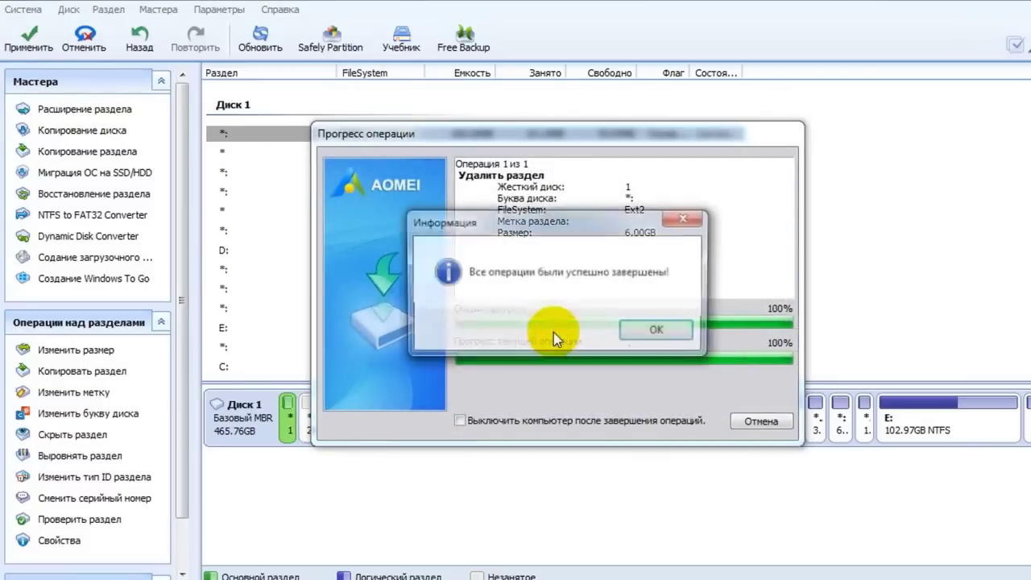
{"action": "left_click", "coordinate": [649, 331]}
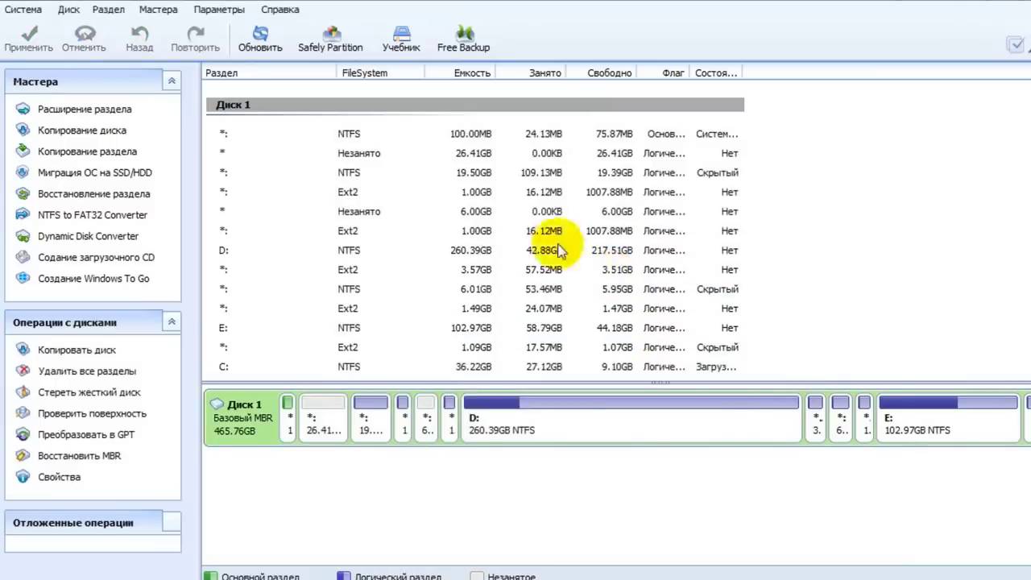
Define a new 5.45 GB NTFS partition F: at the start of the 6.00 GB unallocated space
{"action": "left_click", "coordinate": [411, 214]}
{"action": "right_click", "coordinate": [412, 216]}
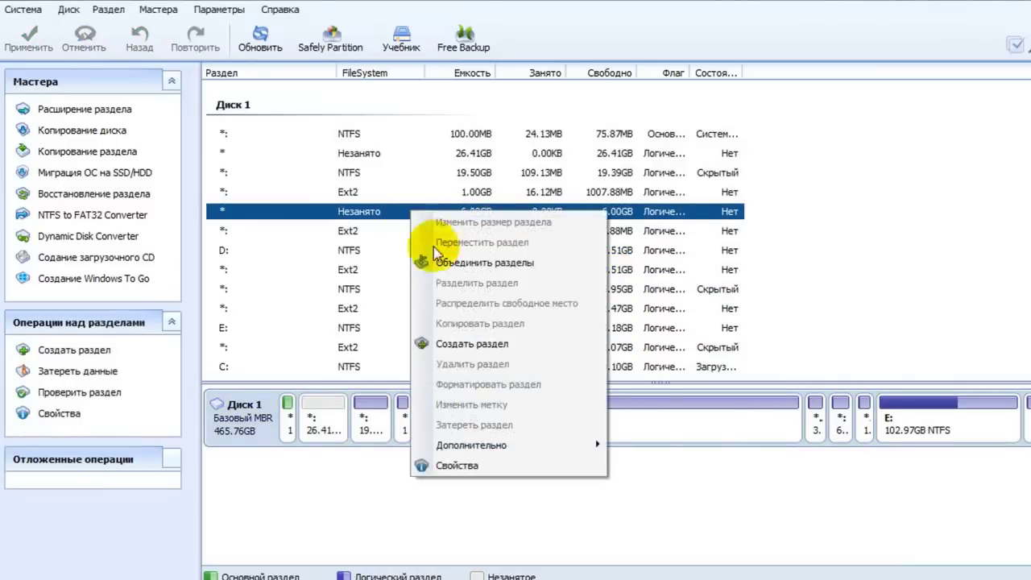
{"action": "left_click", "coordinate": [451, 343]}
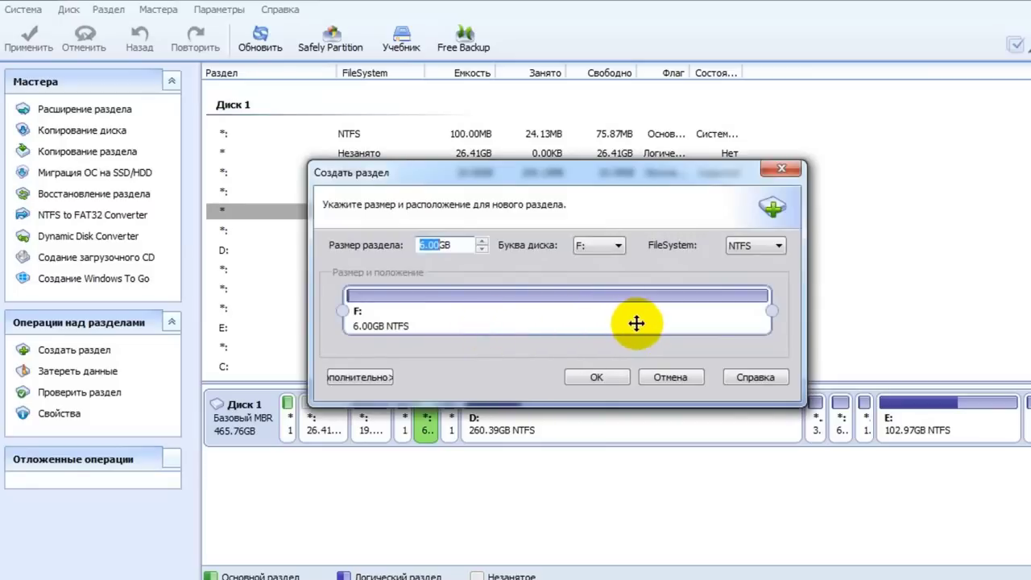
{"action": "left_click", "coordinate": [773, 314]}
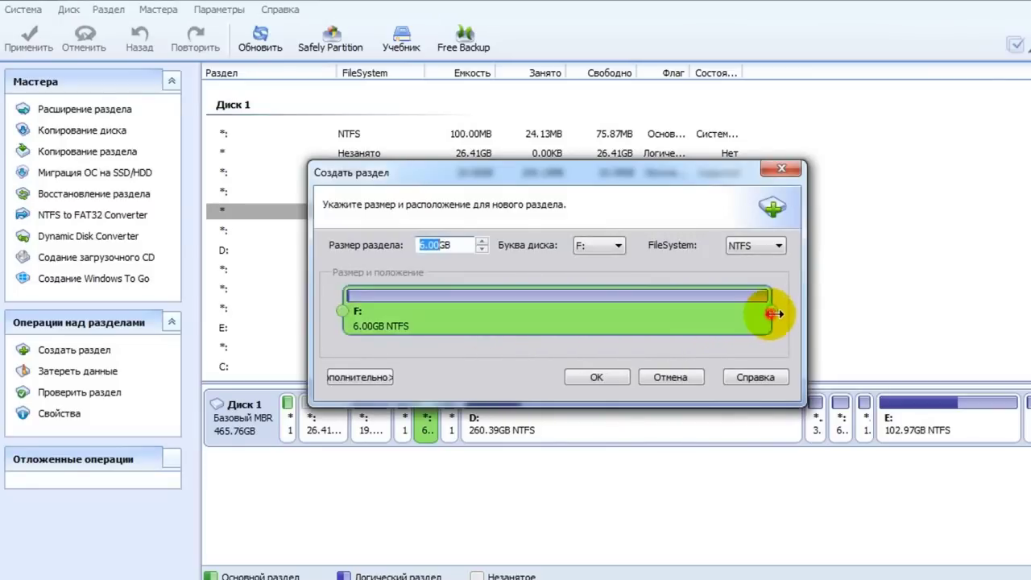
{"action": "left_click_drag", "start_coordinate": [774, 314], "coordinate": [736, 307]}
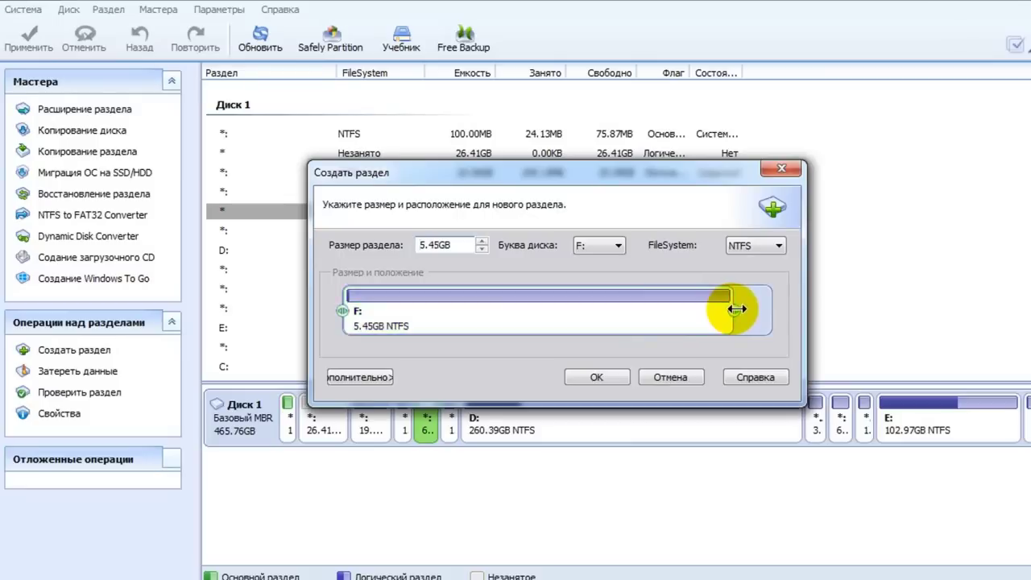
{"action": "left_click", "coordinate": [614, 380]}
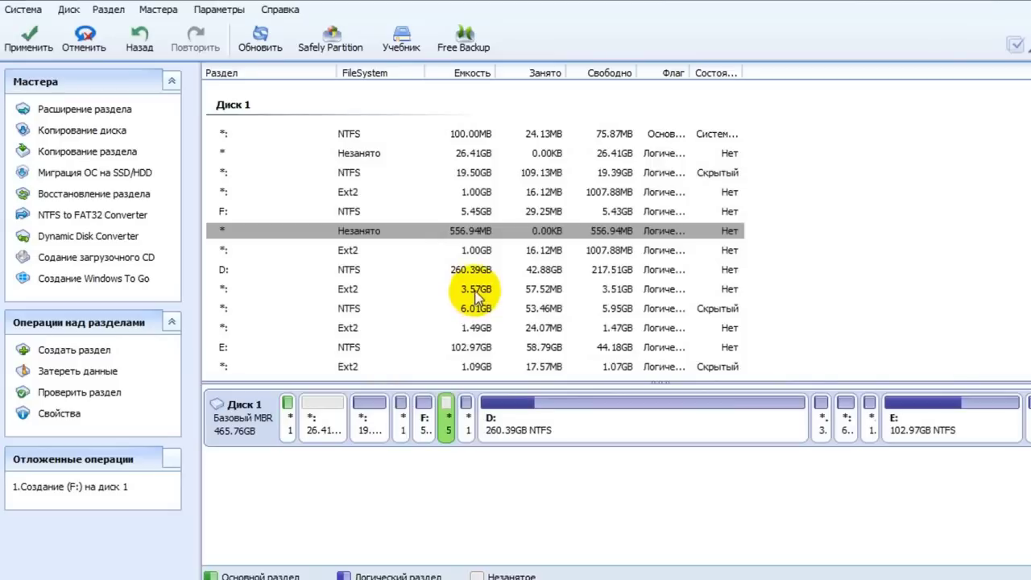
Apply the pending creation of partition F: and dismiss the completion notice
{"action": "left_click", "coordinate": [23, 47]}
{"action": "left_click", "coordinate": [589, 448]}
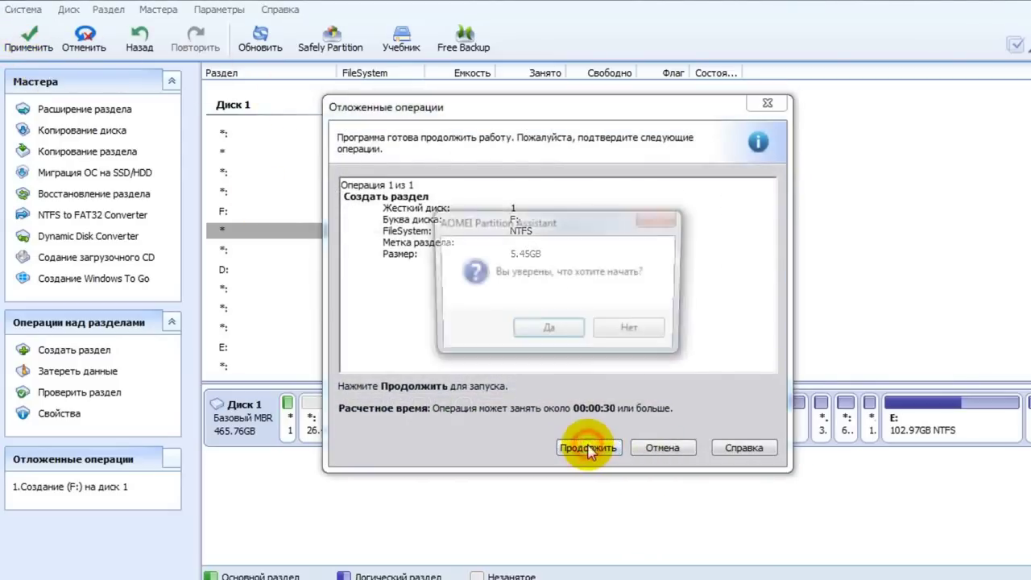
{"action": "left_click", "coordinate": [545, 330]}
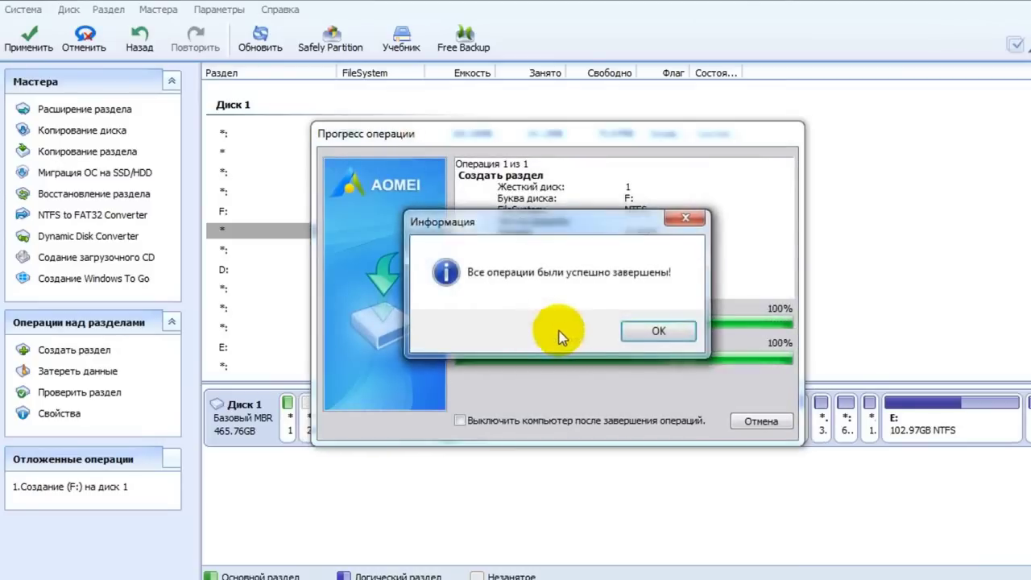
{"action": "left_click", "coordinate": [661, 332]}
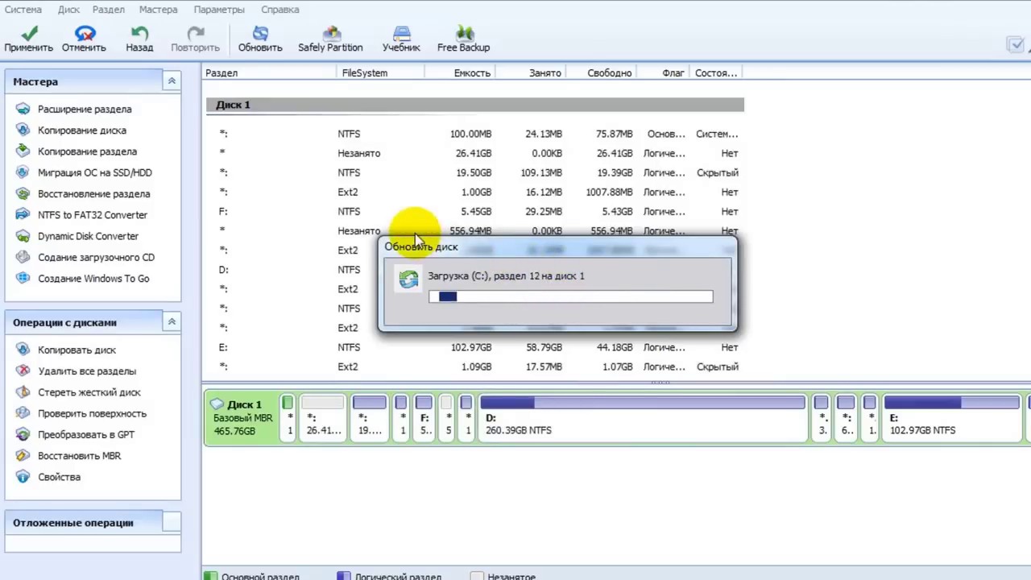
Scan partition F: for bad sectors and close the check window
{"action": "left_click", "coordinate": [420, 212]}
{"action": "right_click", "coordinate": [374, 212]}
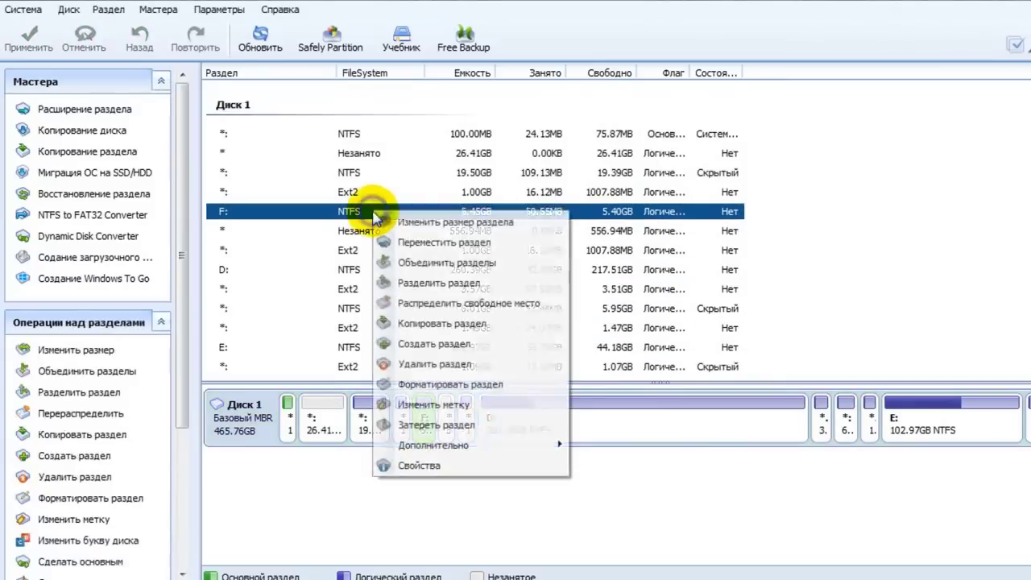
{"action": "mouse_move", "coordinate": [496, 445]}
{"action": "left_click", "coordinate": [644, 364]}
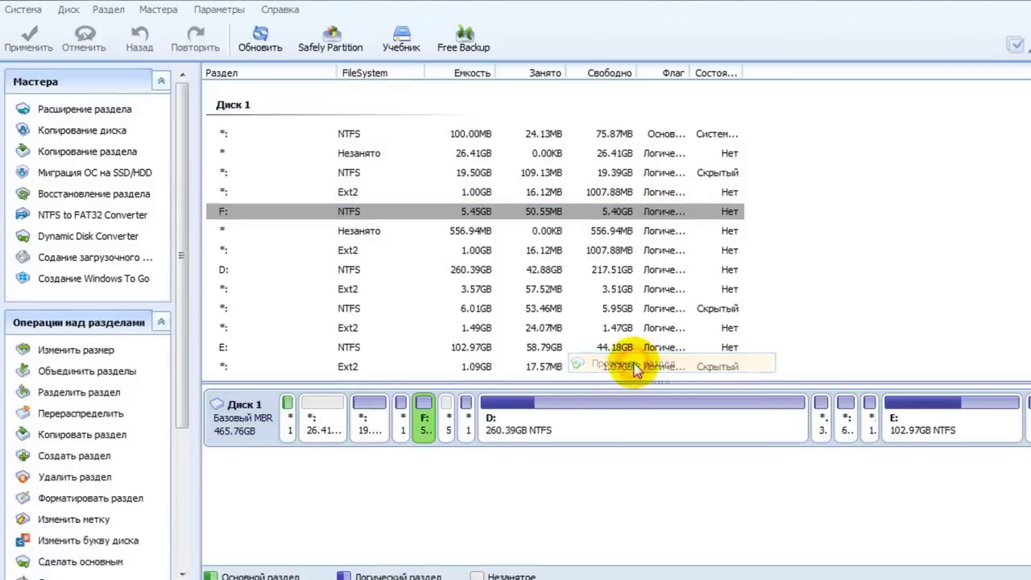
{"action": "left_click", "coordinate": [571, 325]}
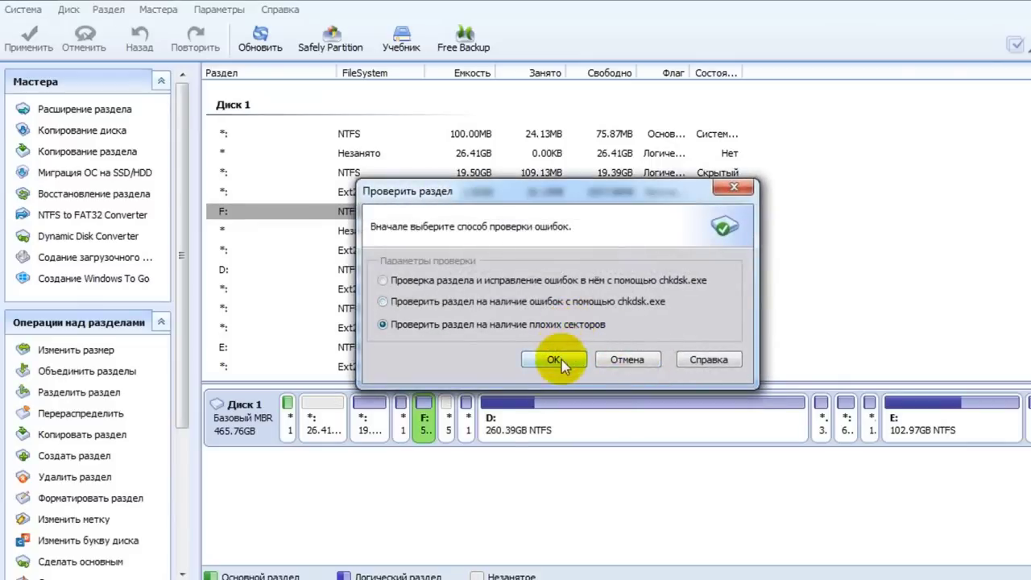
{"action": "left_click", "coordinate": [554, 360]}
{"action": "left_click", "coordinate": [719, 427]}
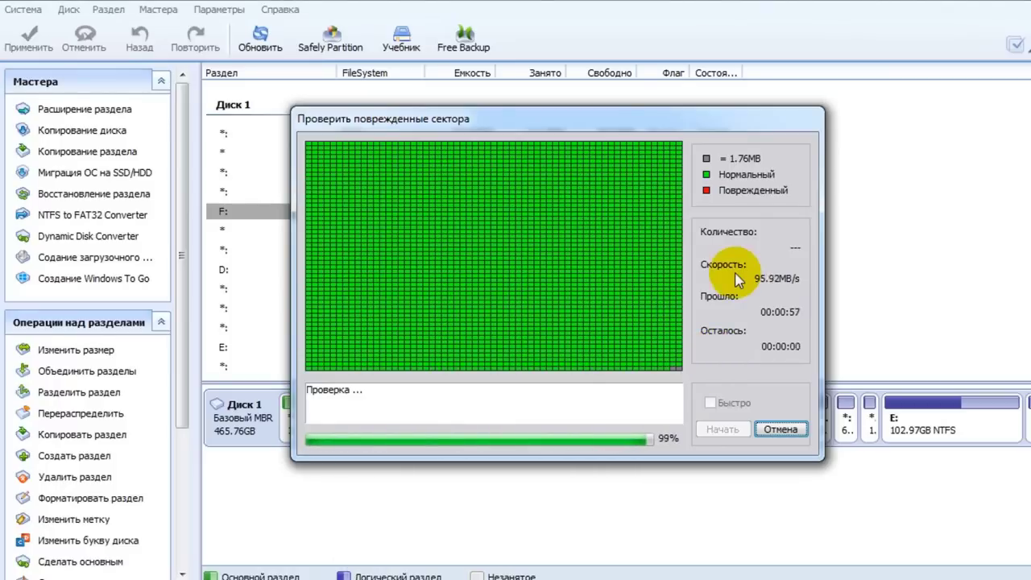
{"action": "left_click", "coordinate": [787, 431]}
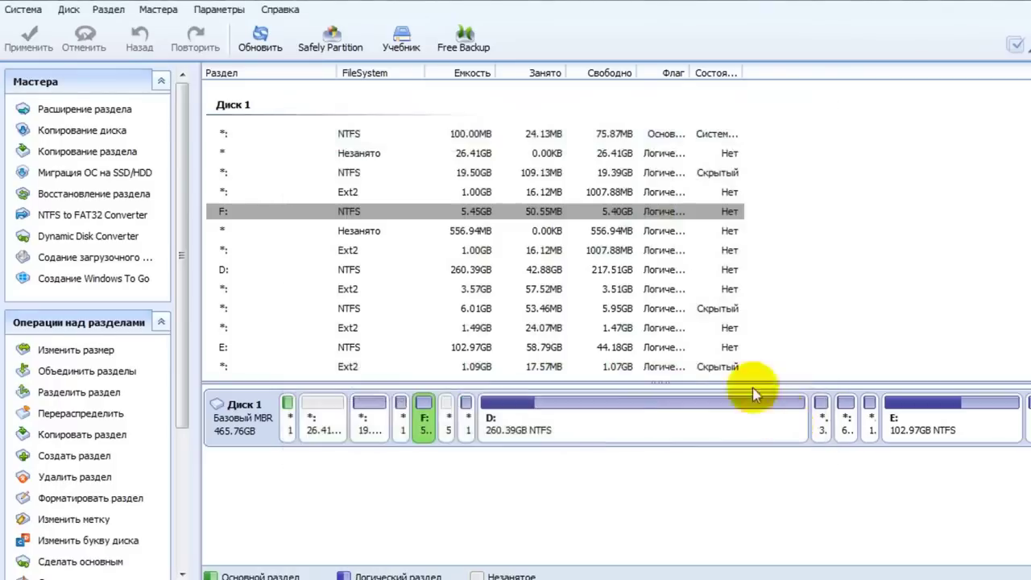
Define a logical EXT2 partition labelled "bad" filling the unallocated space right after partition F:
{"action": "left_click", "coordinate": [407, 231]}
{"action": "right_click", "coordinate": [407, 231]}
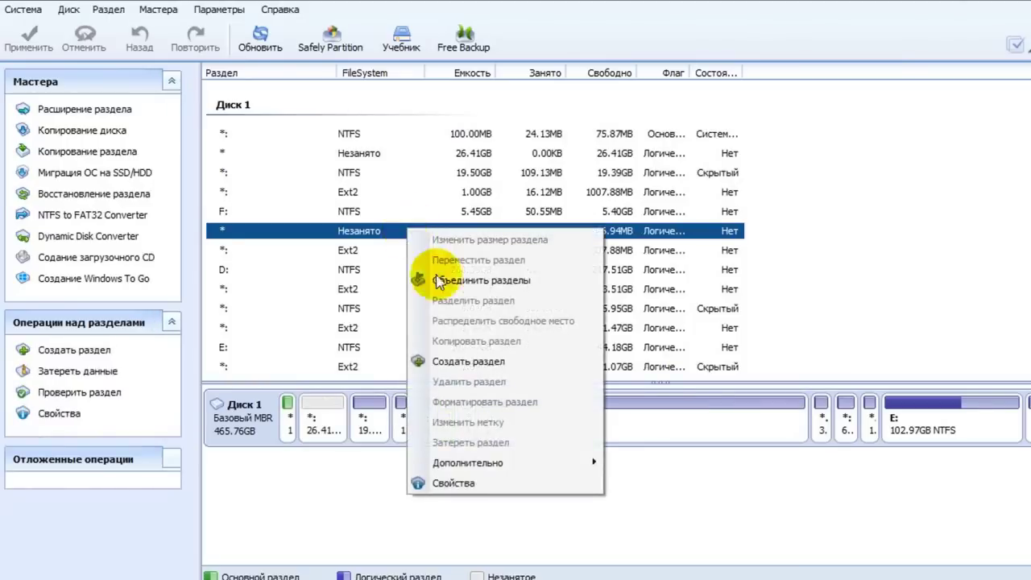
{"action": "left_click", "coordinate": [464, 364]}
{"action": "left_click", "coordinate": [771, 245]}
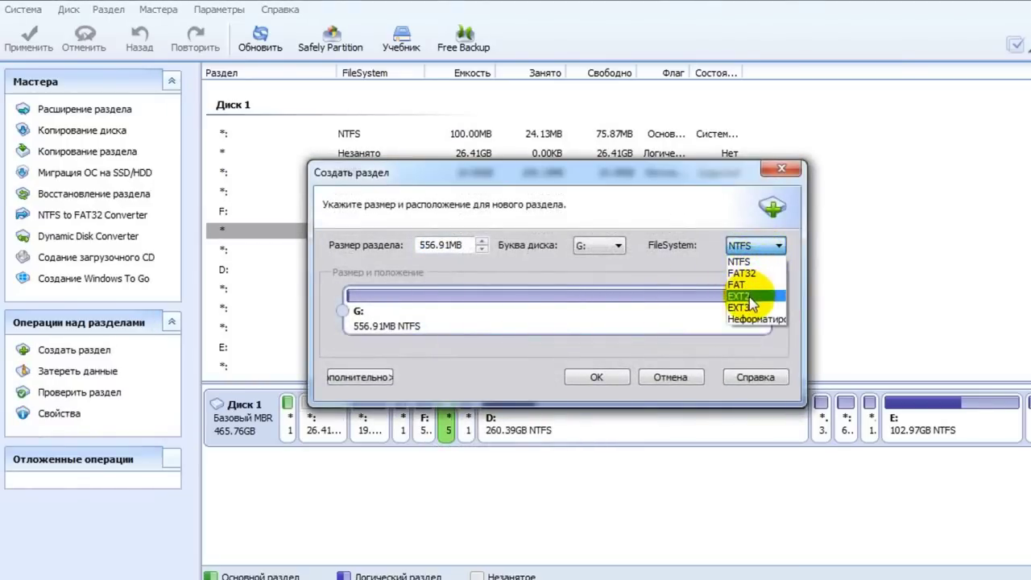
{"action": "left_click", "coordinate": [739, 295]}
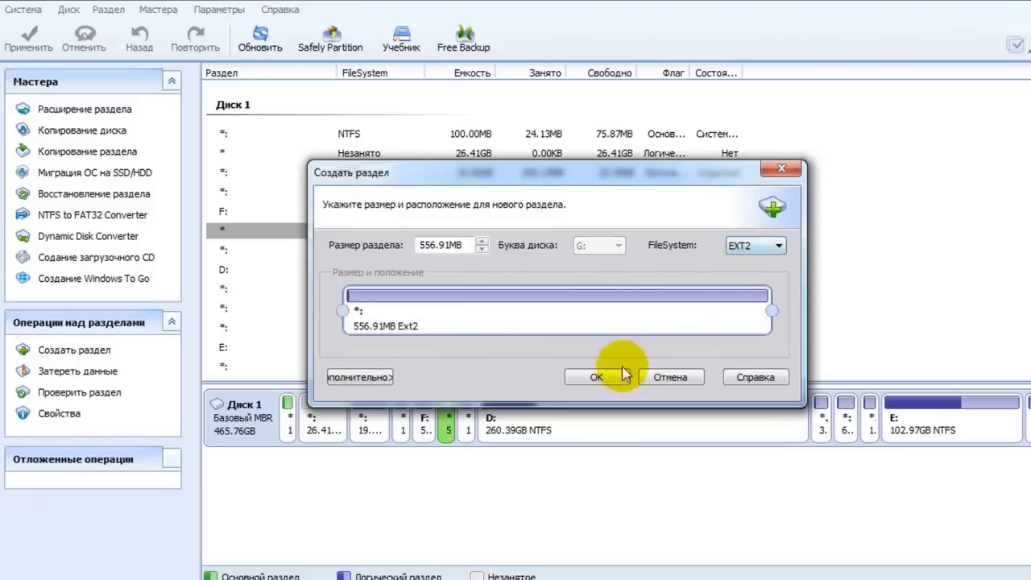
{"action": "left_click", "coordinate": [373, 379]}
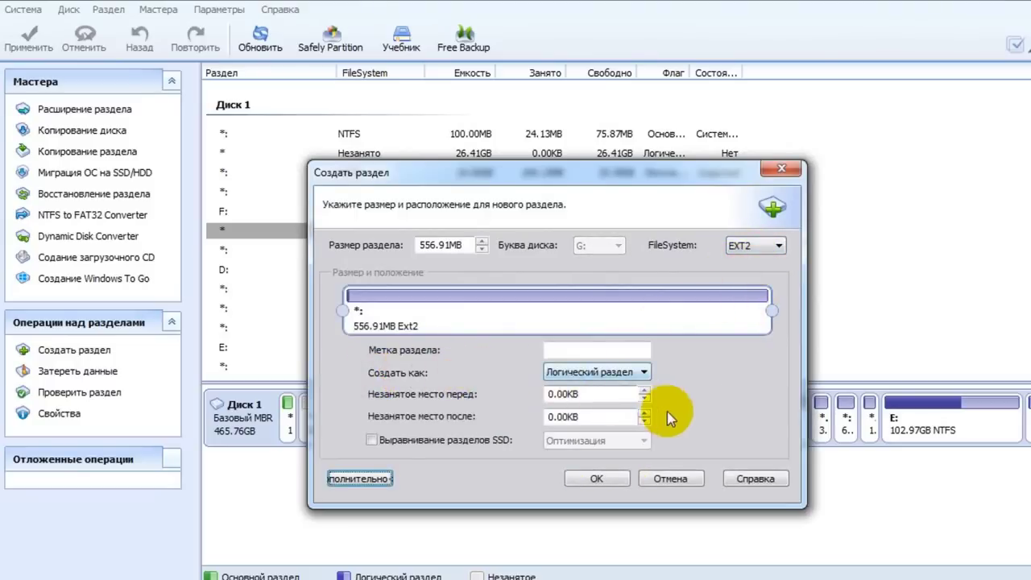
{"action": "left_click", "coordinate": [584, 350]}
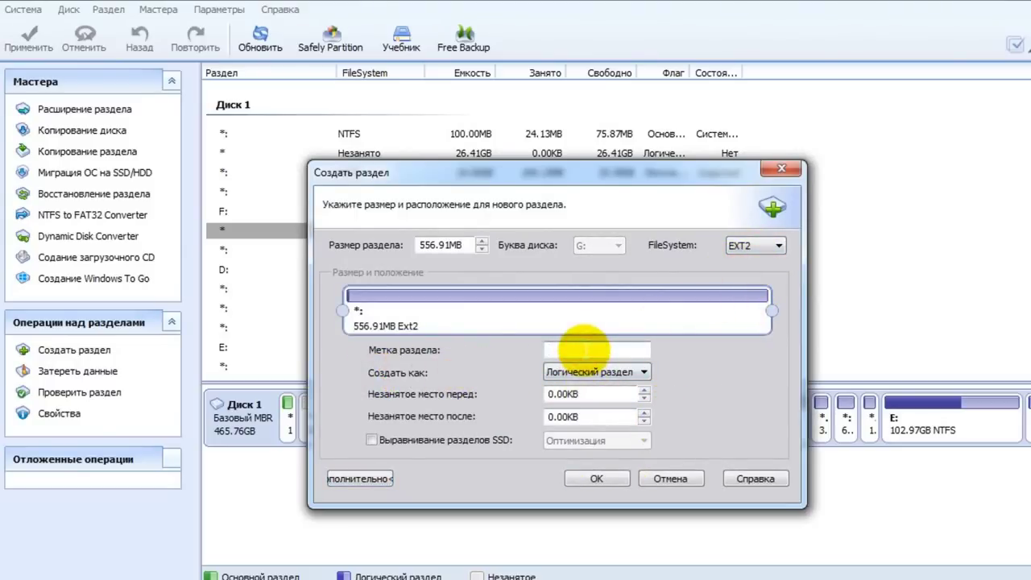
{"action": "type", "text": "bad"}
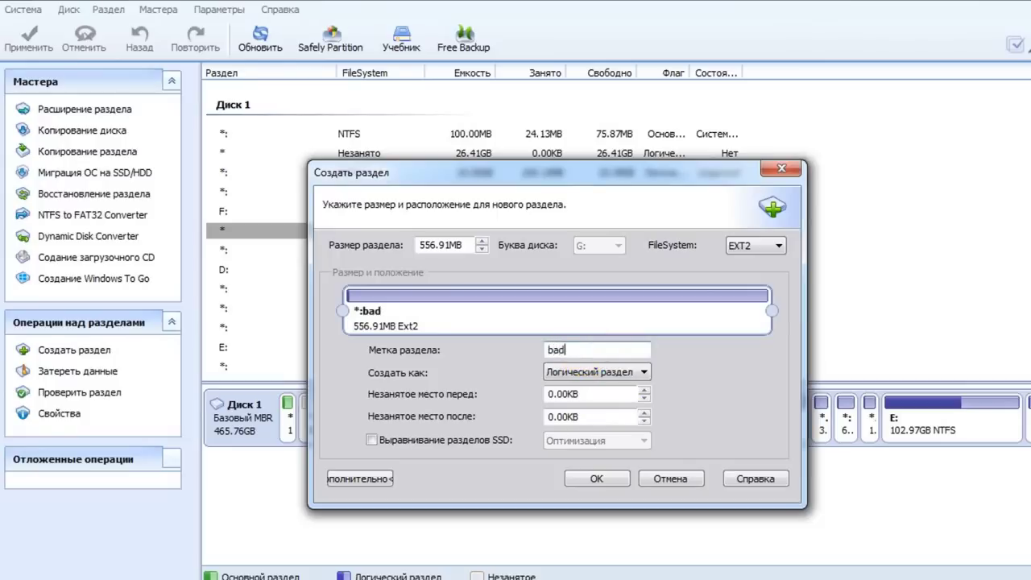
{"action": "left_click", "coordinate": [609, 479]}
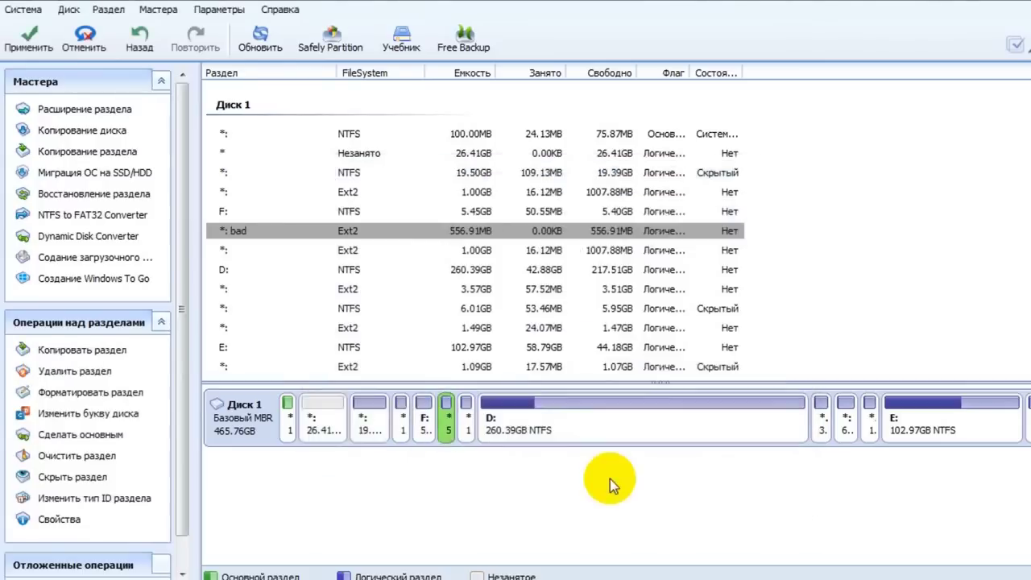
Apply the pending creation of the "bad" Ext2 partition and dismiss the completion notice
{"action": "left_click", "coordinate": [22, 39]}
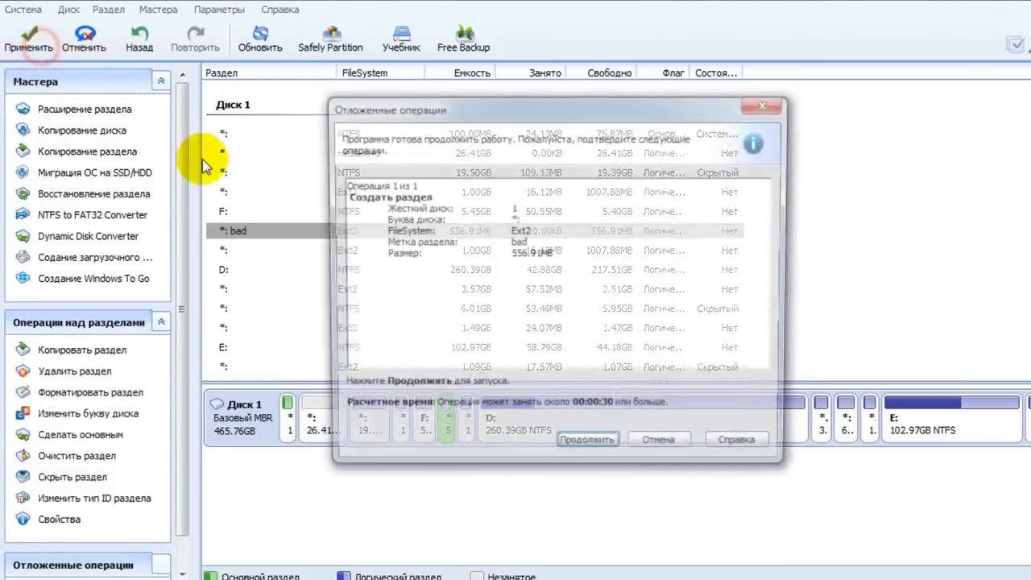
{"action": "left_click", "coordinate": [610, 448]}
{"action": "left_click", "coordinate": [552, 333]}
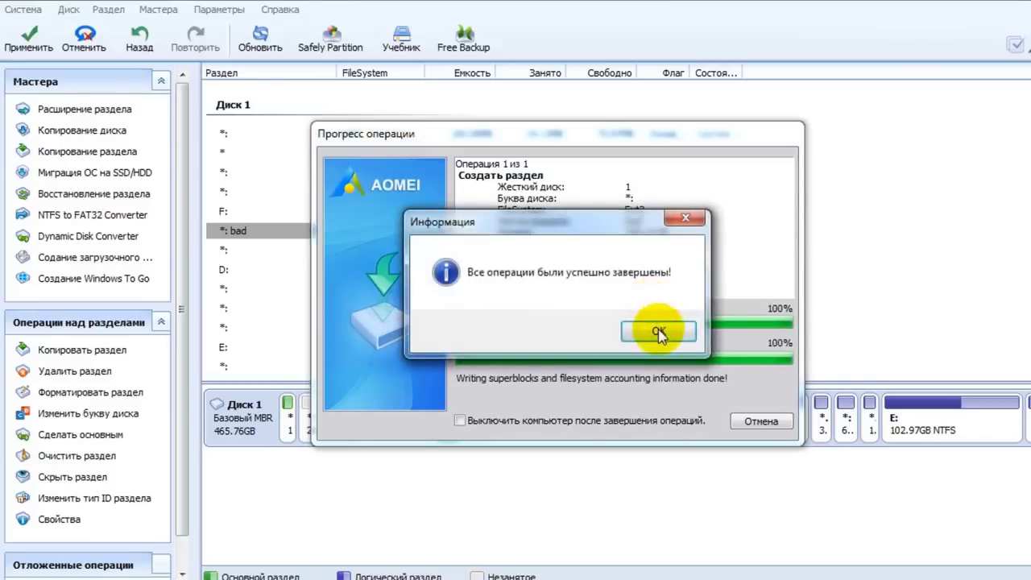
{"action": "left_click", "coordinate": [666, 328]}
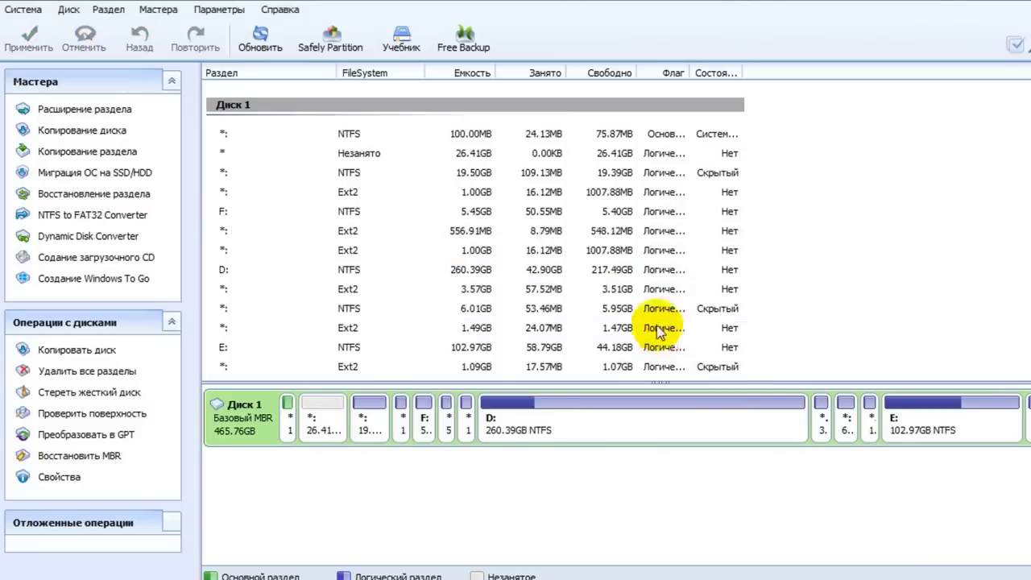
Run a bad-sector check on the new Ext2 partition after F:, stop it partway and close the check window
{"action": "left_click", "coordinate": [476, 232]}
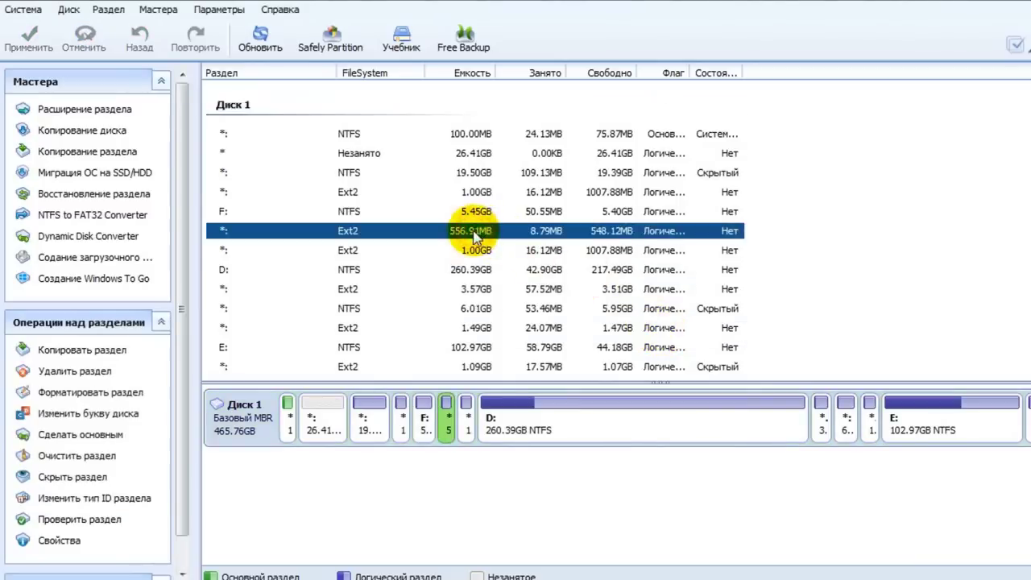
{"action": "right_click", "coordinate": [423, 229]}
{"action": "mouse_move", "coordinate": [610, 462]}
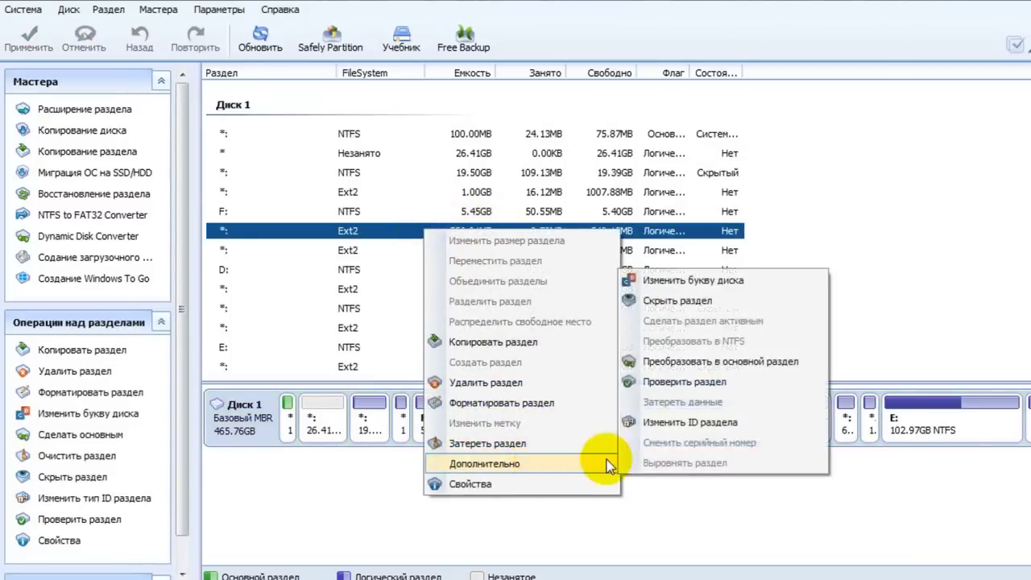
{"action": "left_click", "coordinate": [686, 379]}
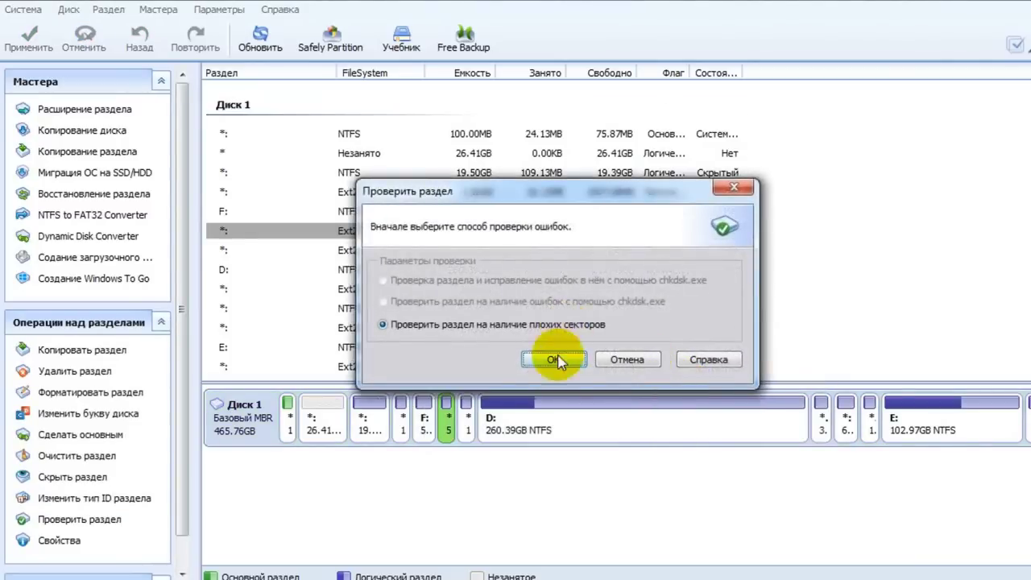
{"action": "left_click", "coordinate": [554, 359]}
{"action": "left_click", "coordinate": [722, 430]}
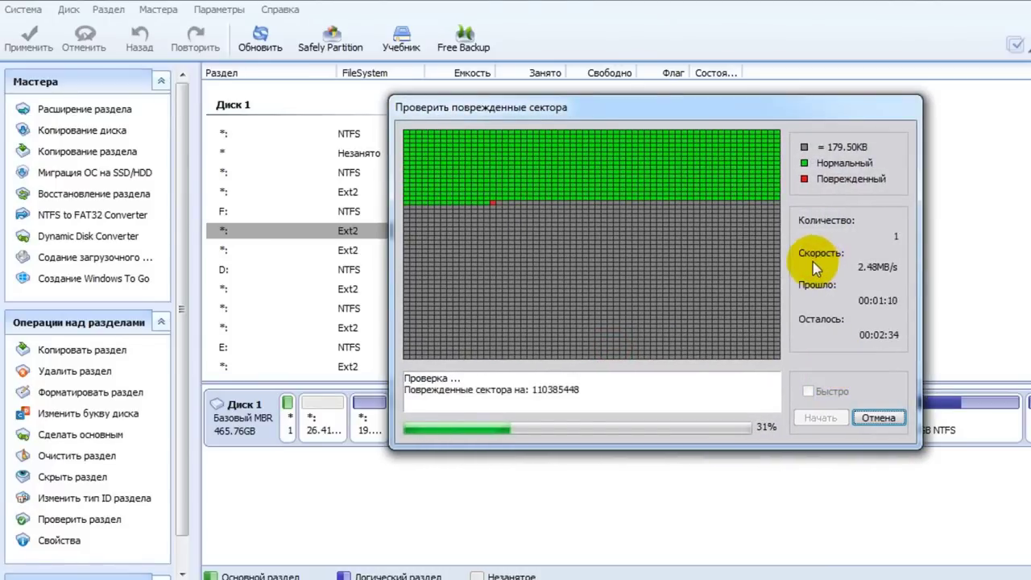
{"action": "left_click", "coordinate": [871, 419]}
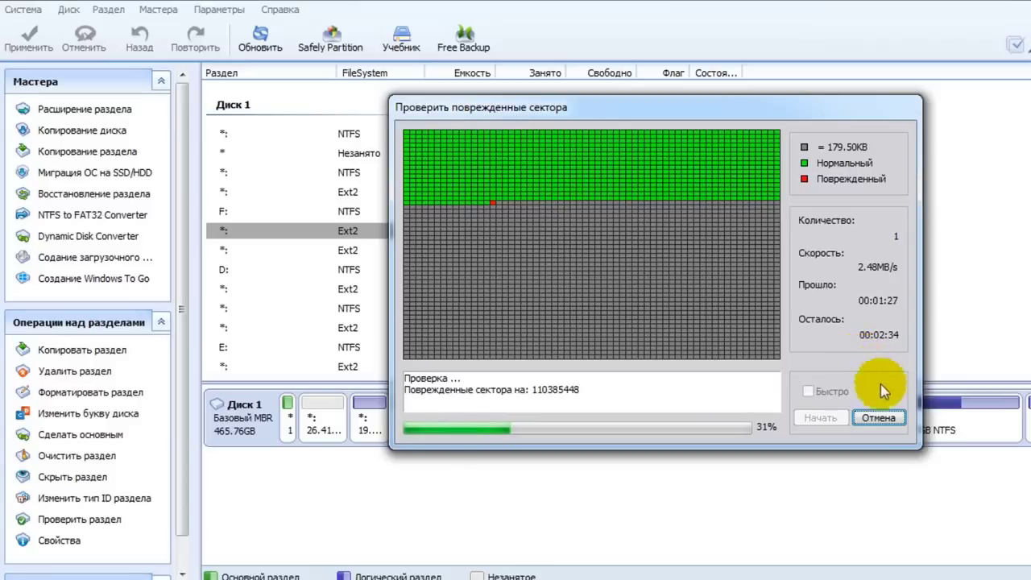
{"action": "left_click", "coordinate": [881, 418]}
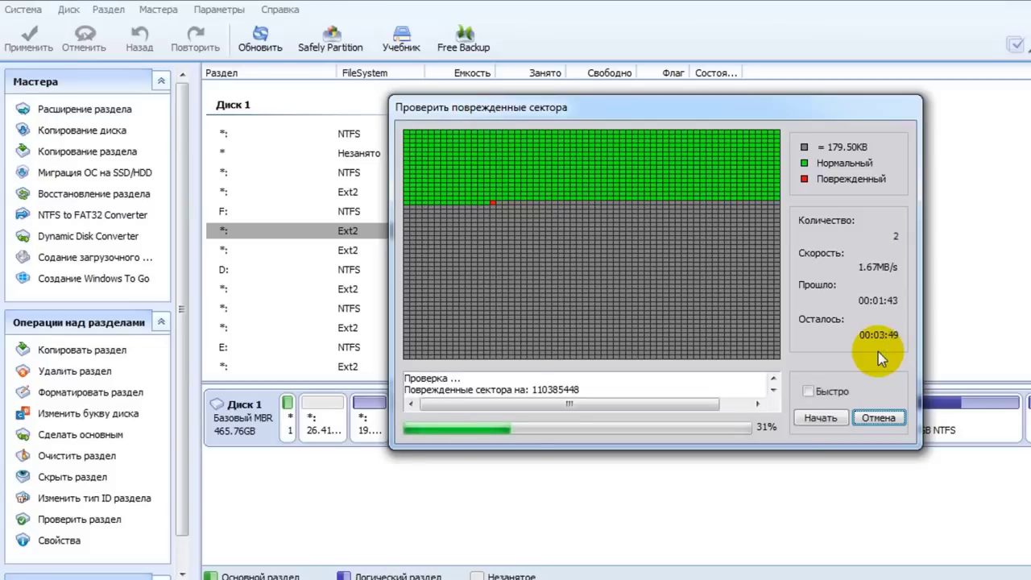
{"action": "left_click", "coordinate": [878, 417]}
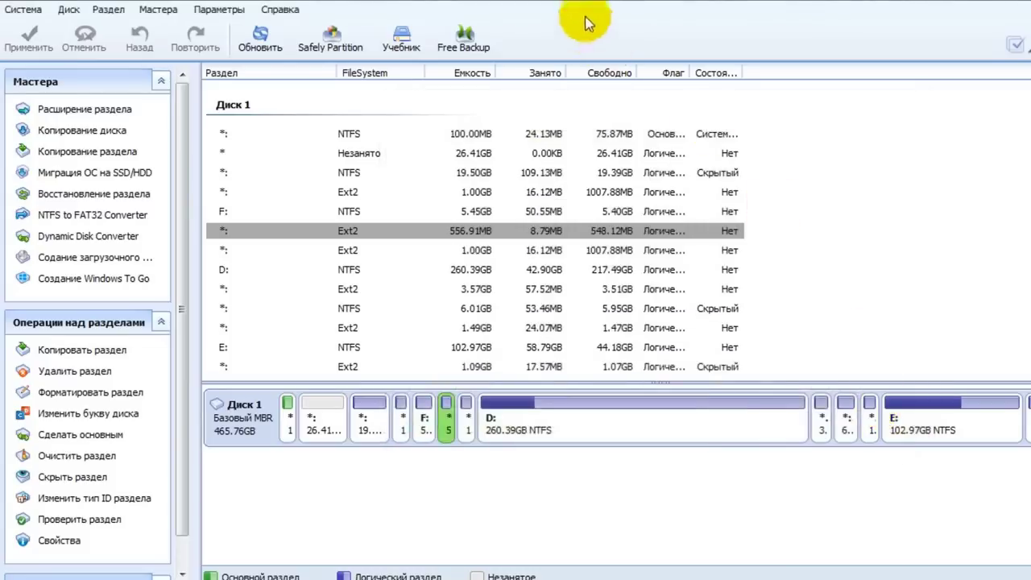